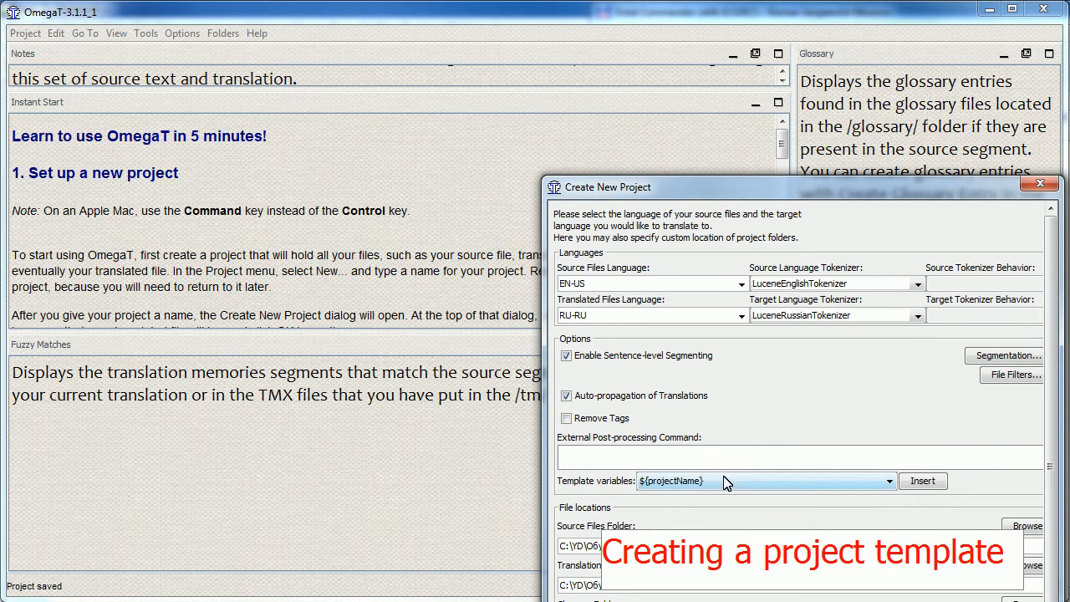
Create the Project template project with EN-US source, RU-RU target and default folder locations, and close its project files list
{"action": "left_click_drag", "start_coordinate": [827, 191], "coordinate": [651, 17]}
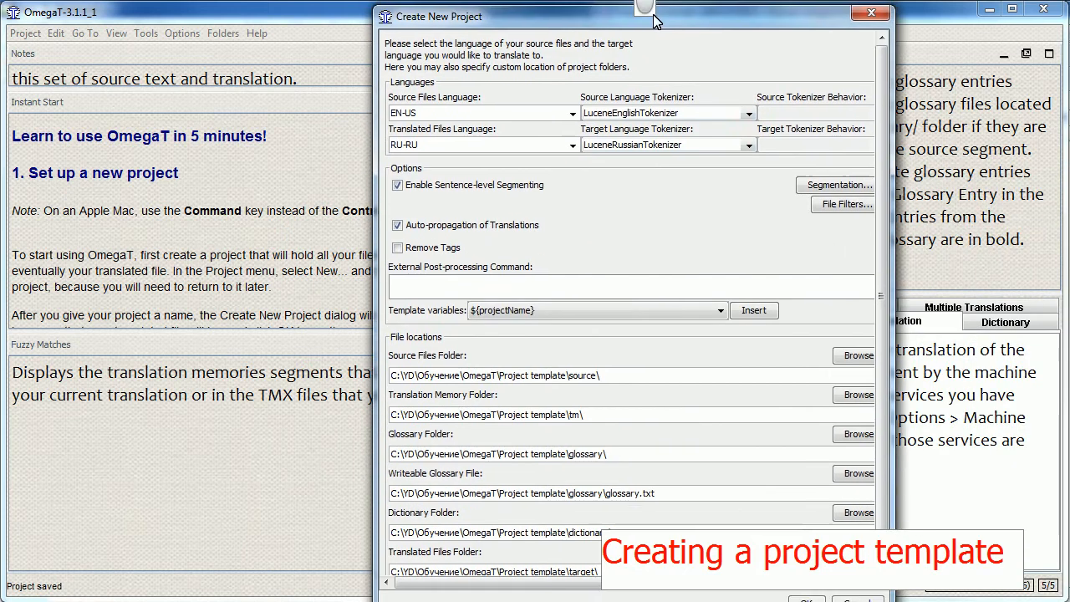
{"action": "key", "text": "alt+o"}
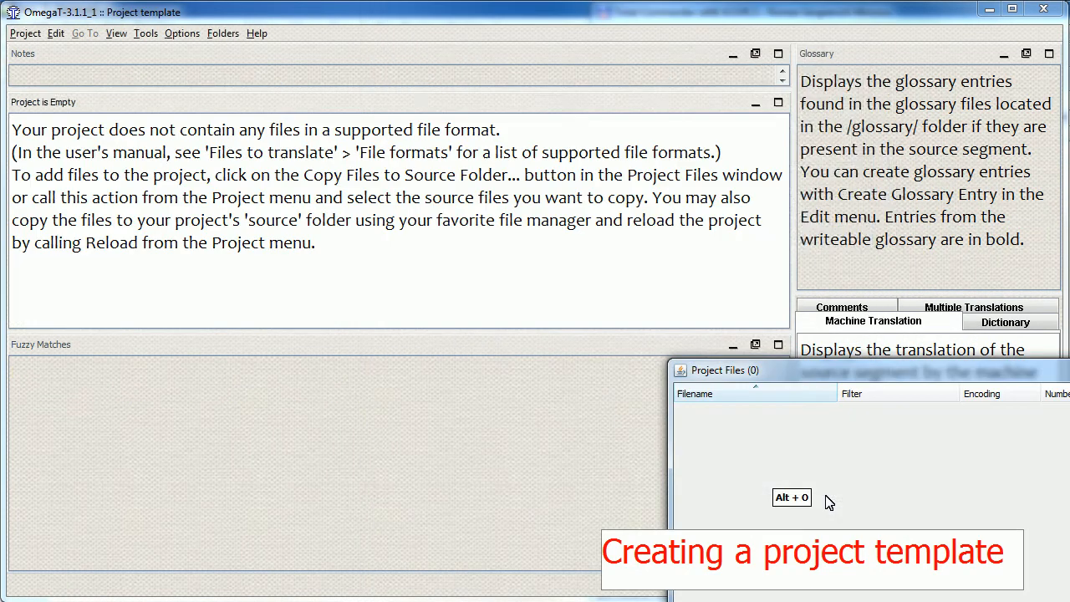
{"action": "left_click_drag", "start_coordinate": [897, 364], "coordinate": [460, 34]}
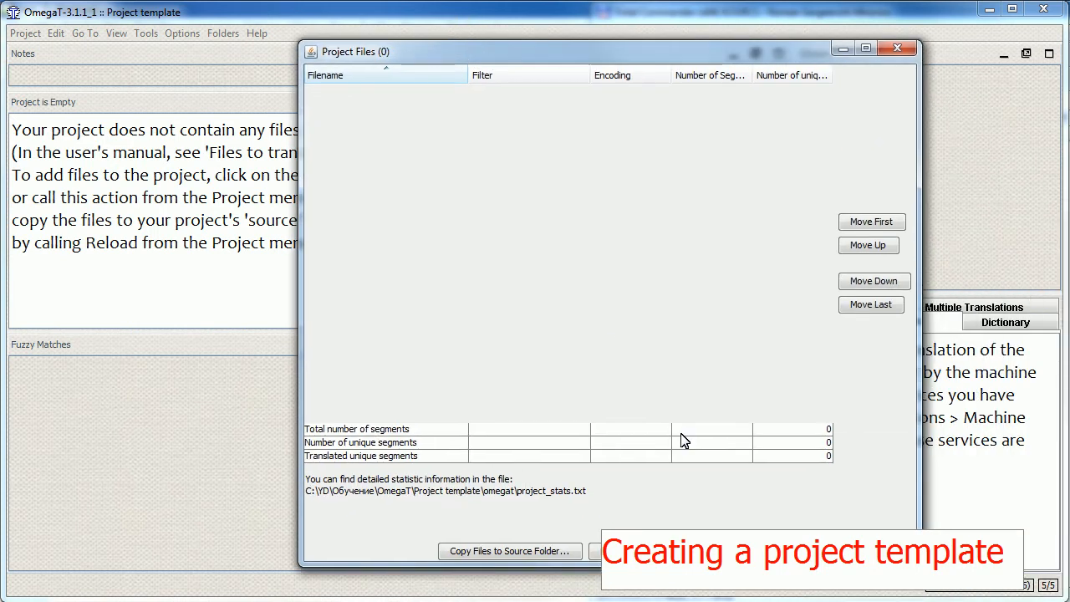
{"action": "key", "text": "Escape"}
Switch to Total Commander and open the Project template folder to examine its contents
{"action": "key", "text": "alt+Tab"}
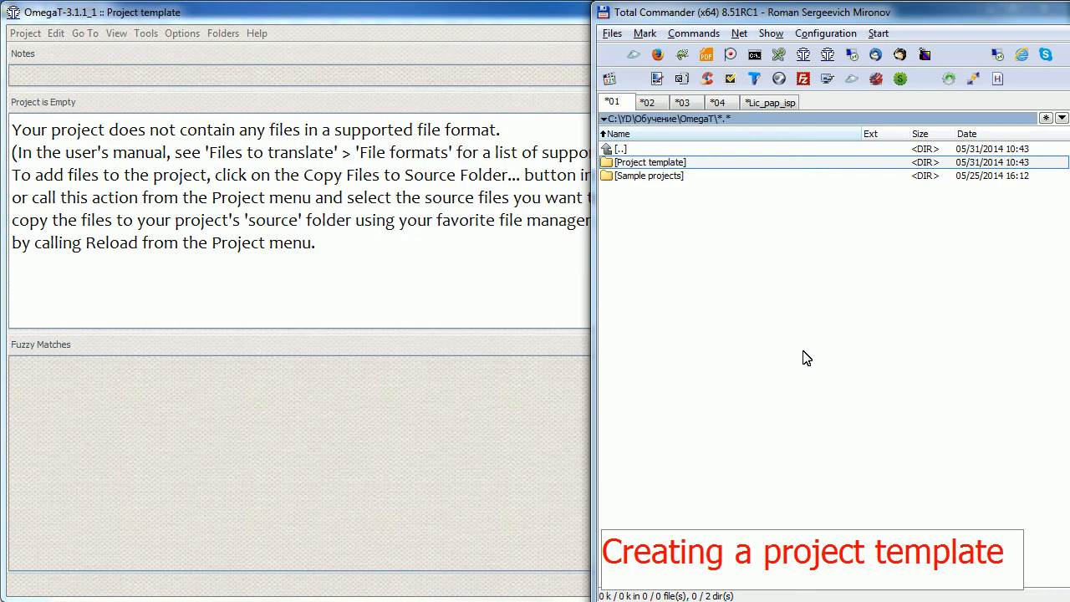
{"action": "left_click", "coordinate": [666, 162]}
{"action": "key", "text": "Down"}
{"action": "key", "text": "Return"}
{"action": "key", "text": "Down"}
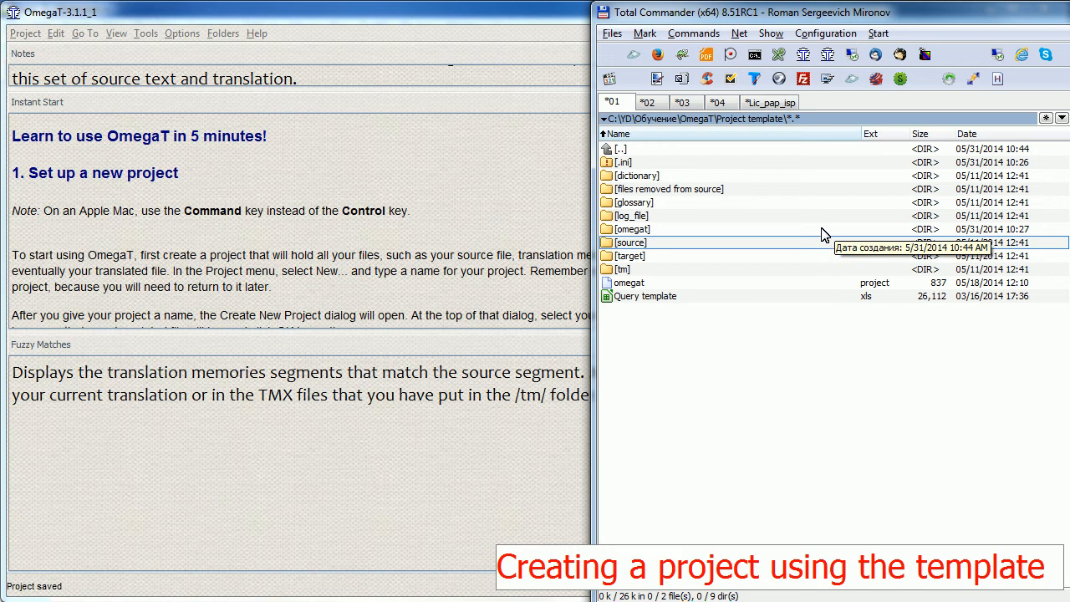
Duplicate the Project template folder within the OmegaT folder and rename the copy to Project 01
{"action": "key", "text": "Home"}
{"action": "key", "text": "Return"}
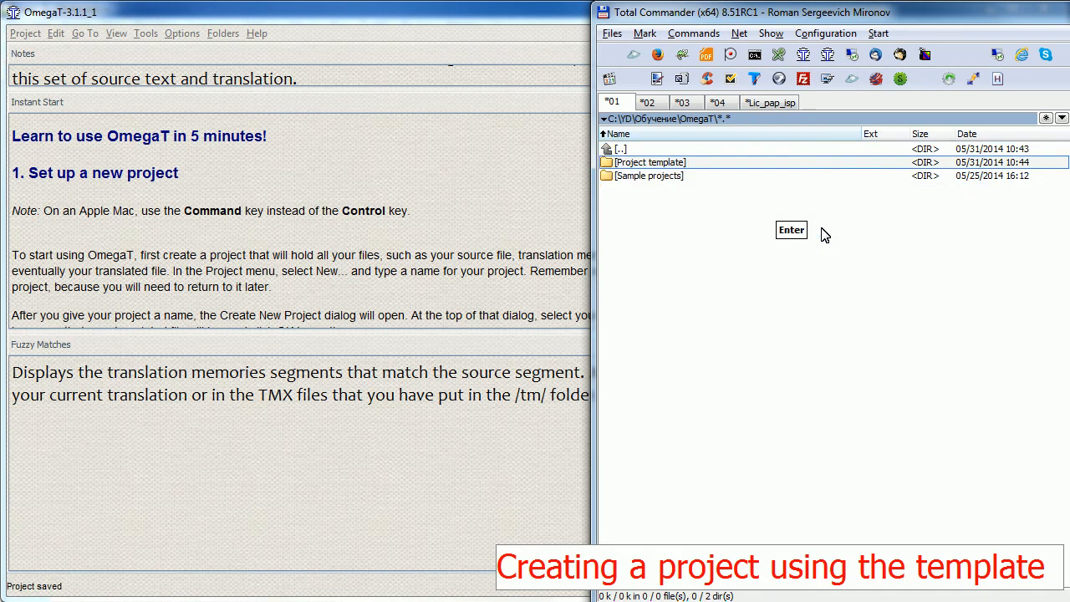
{"action": "key", "text": "ctrl+c"}
{"action": "key", "text": "ctrl+v"}
{"action": "key", "text": "Down"}
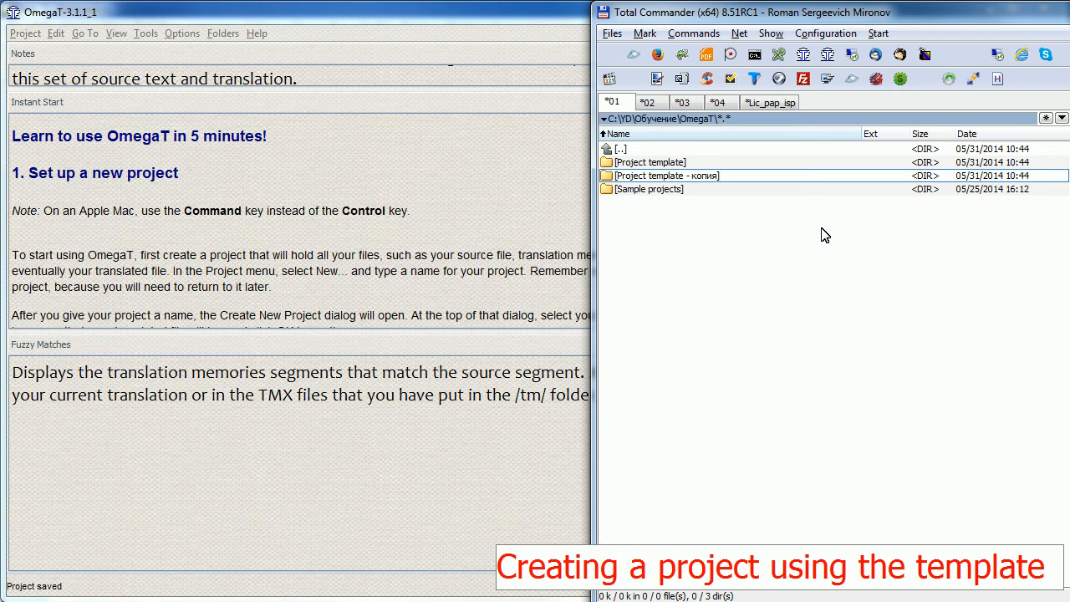
{"action": "key", "text": "F2"}
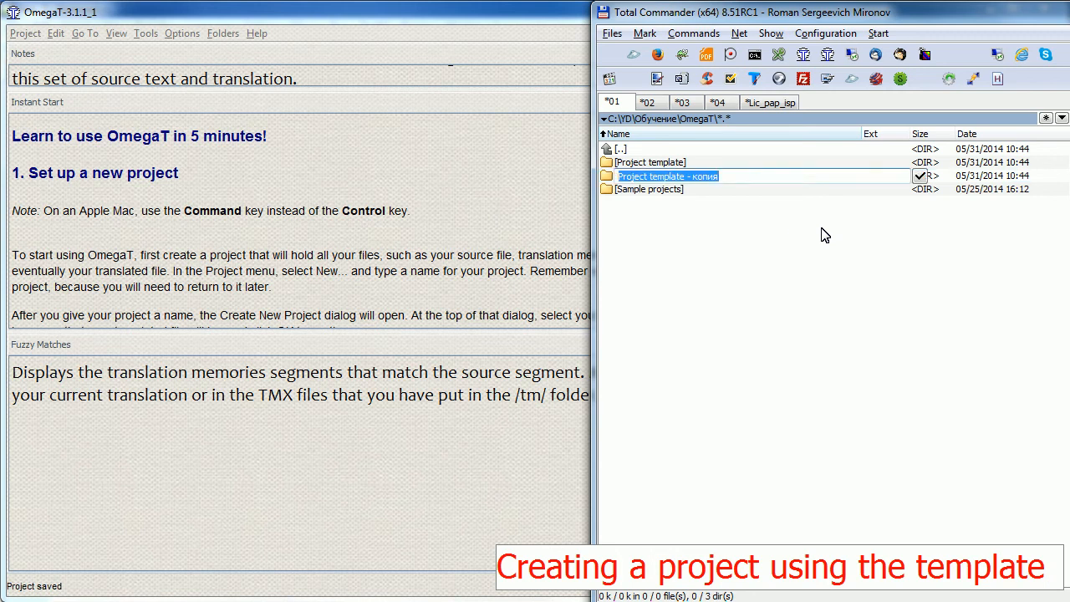
{"action": "type", "text": "Project "}
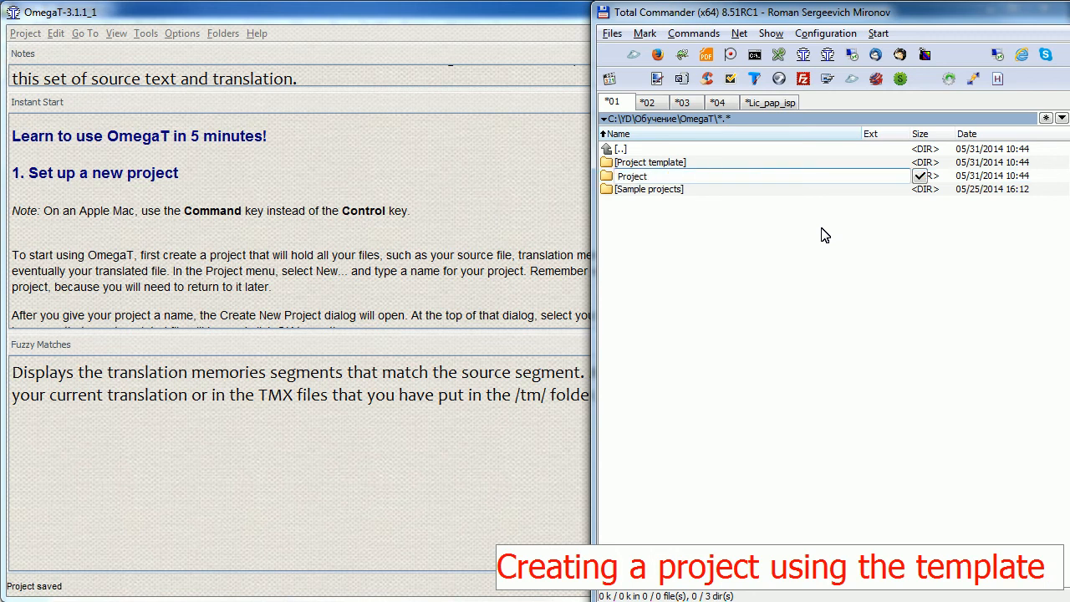
{"action": "type", "text": "01"}
{"action": "key", "text": "Return"}
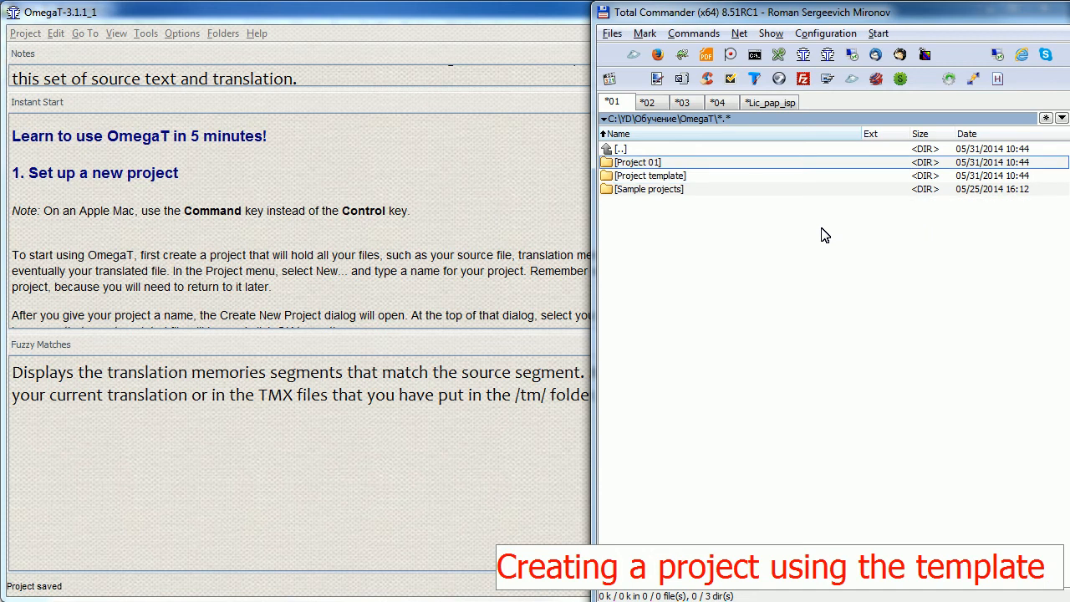
{"action": "key", "text": "F12"}
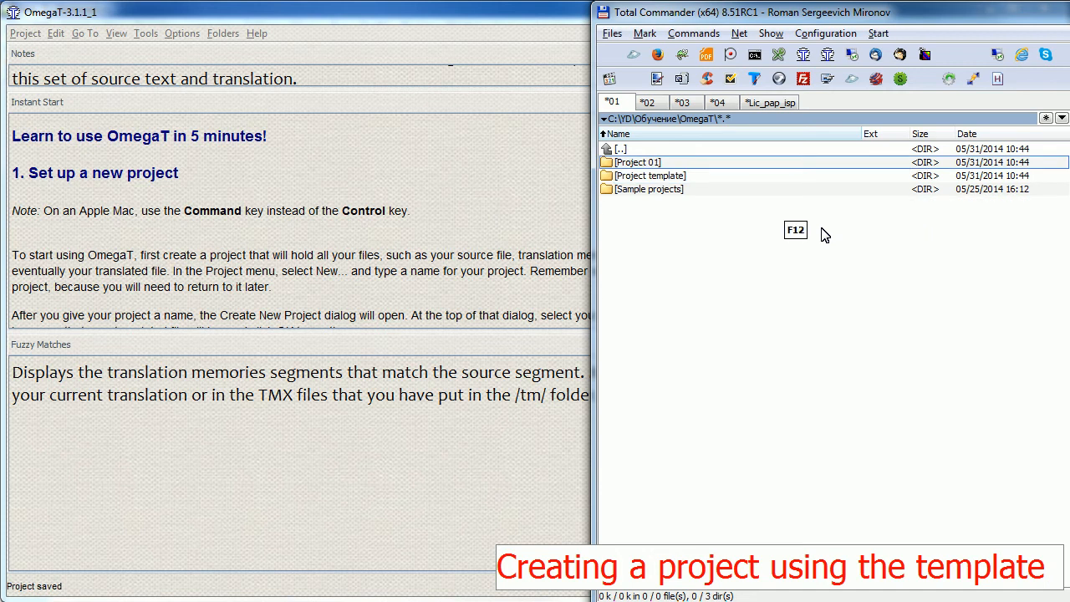
Open the omegat subfolder of Project template and mark the filters.xml and segmentation.conf files
{"action": "left_click", "coordinate": [679, 178]}
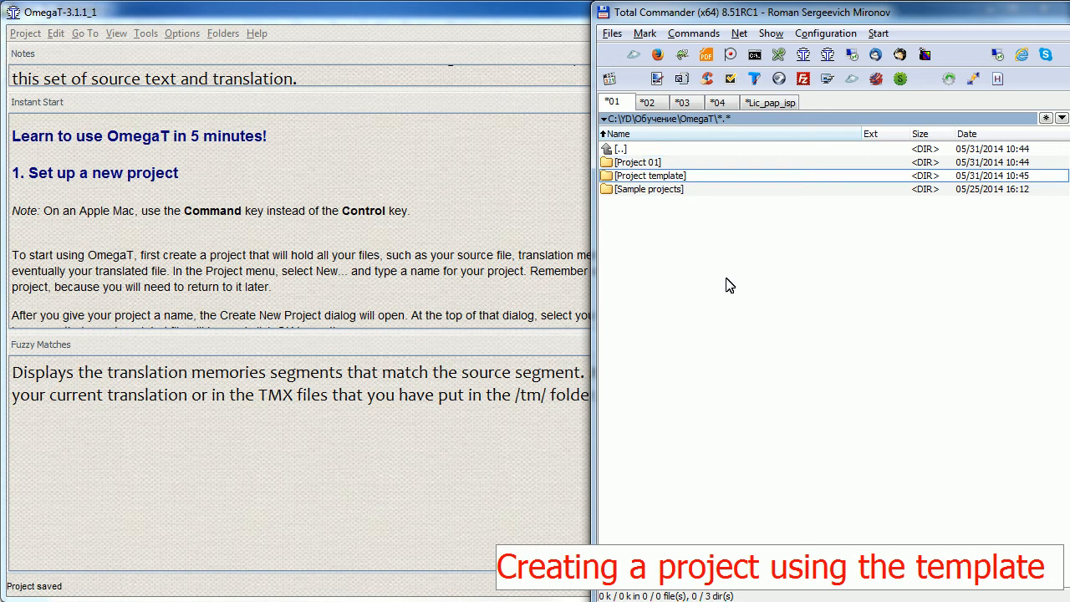
{"action": "key", "text": "Return"}
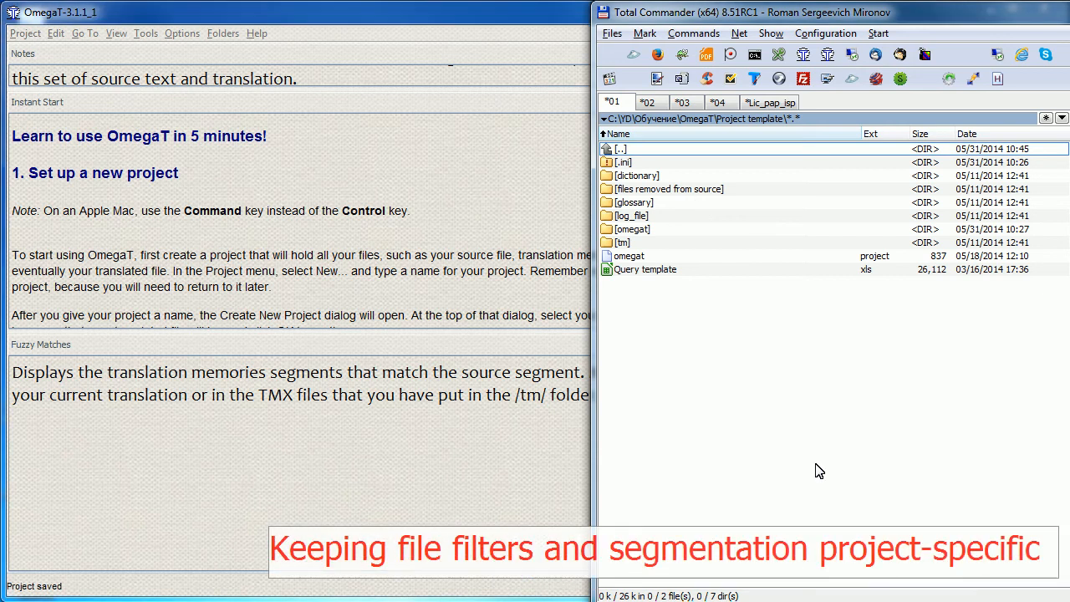
{"action": "left_click_drag", "start_coordinate": [701, 205], "coordinate": [723, 250]}
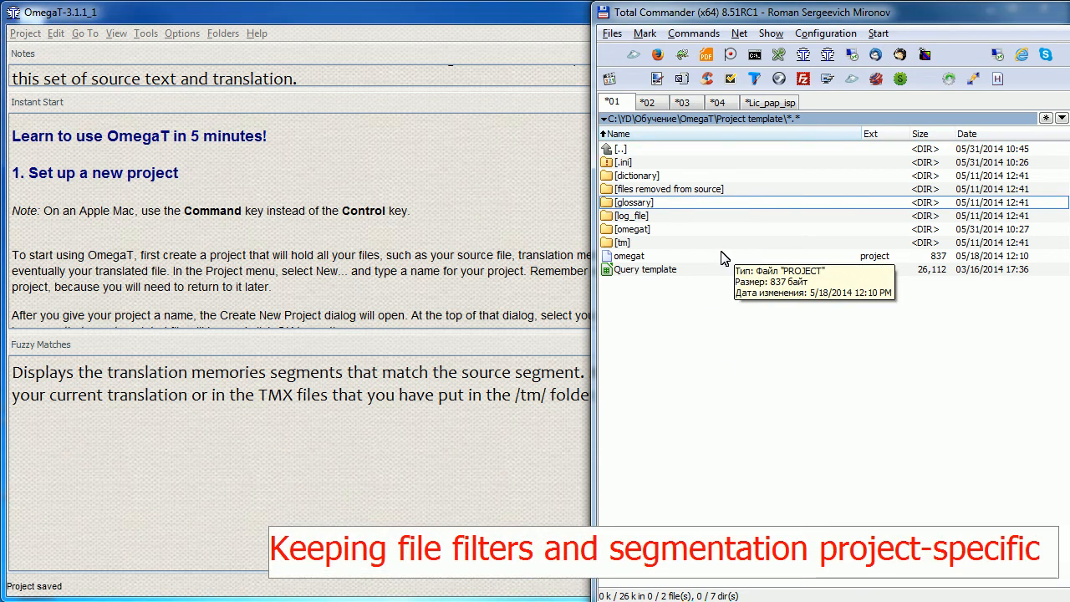
{"action": "key", "text": "Down"}
{"action": "key", "text": "Down"}
{"action": "key", "text": "Return"}
{"action": "key", "text": "Down"}
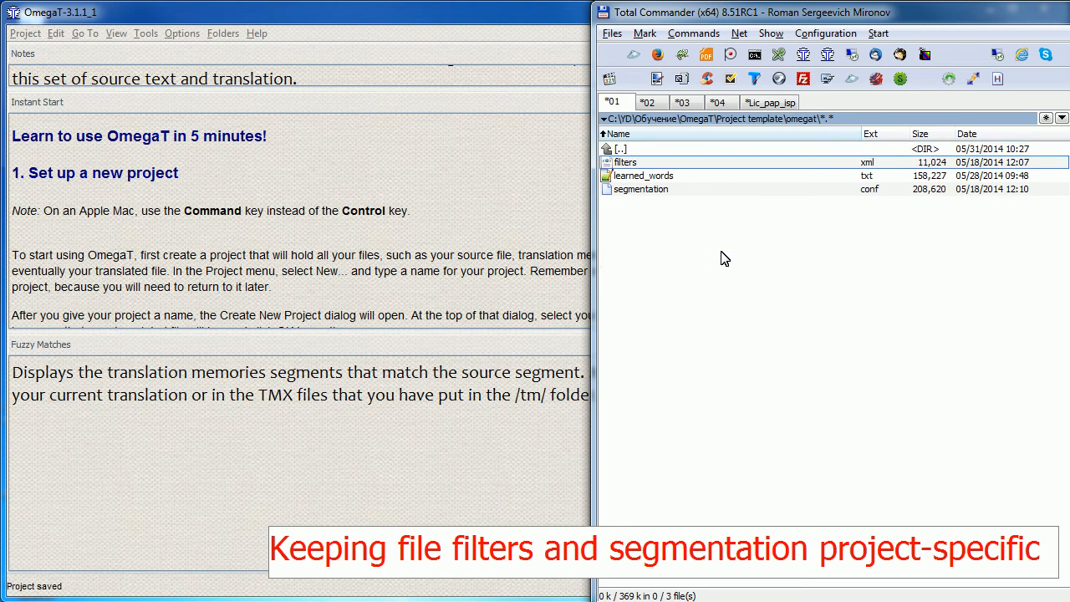
{"action": "key", "text": "shift+Down"}
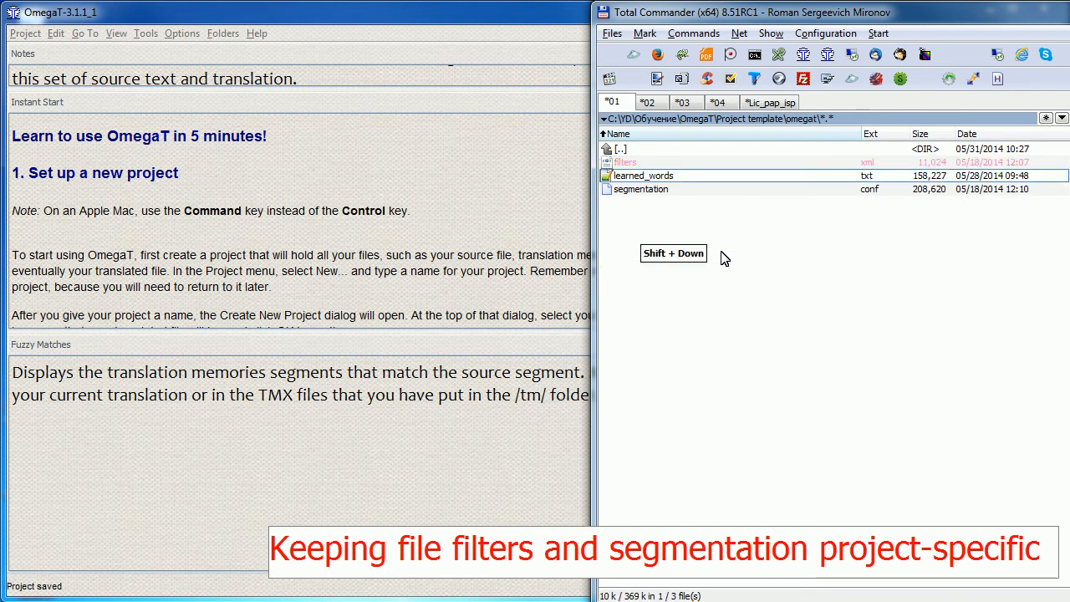
{"action": "key", "text": "Down"}
{"action": "key", "text": "shift+Down"}
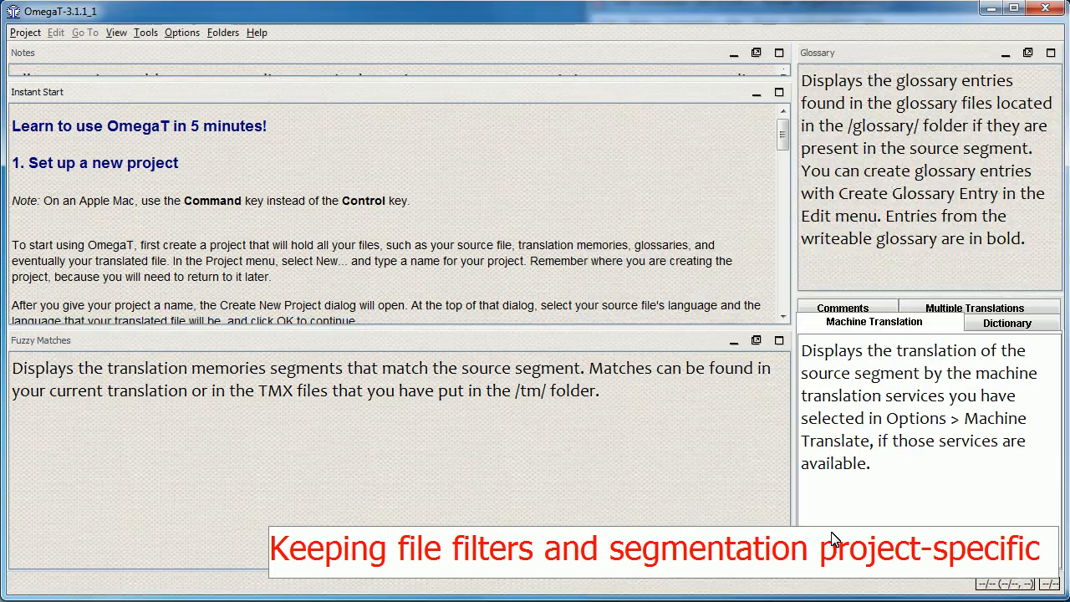
Open the Project template project in OmegaT
{"action": "key", "text": "ctrl+o"}
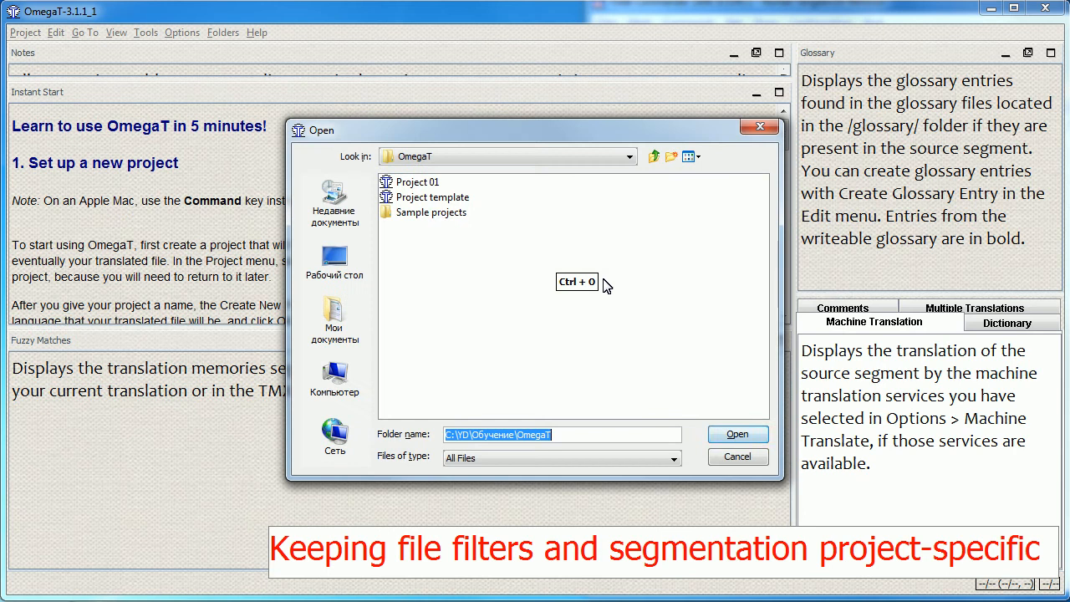
{"action": "left_click", "coordinate": [439, 213]}
{"action": "left_click", "coordinate": [434, 199]}
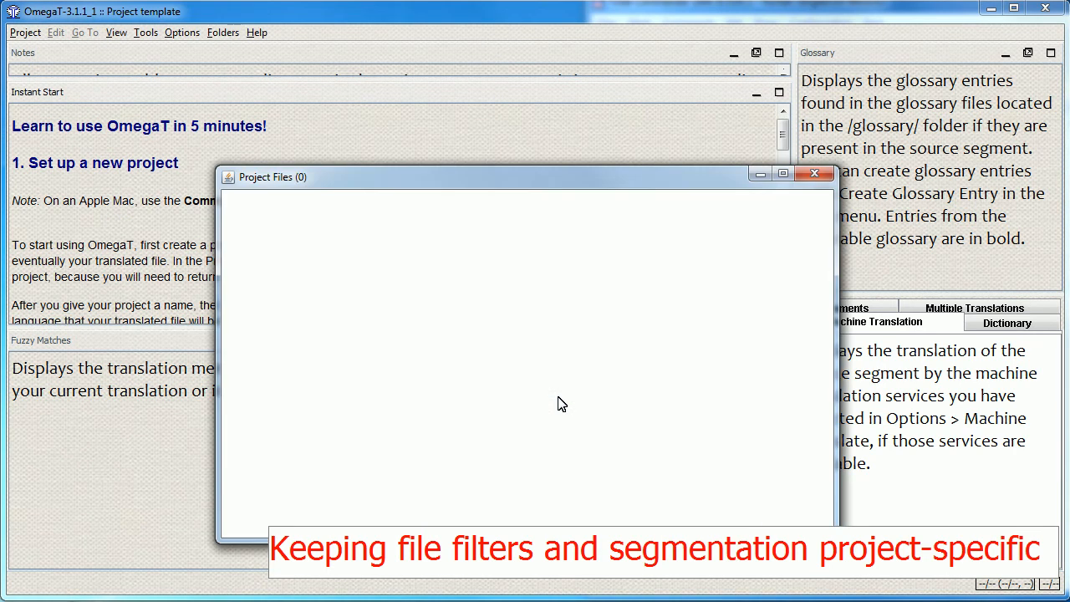
Examine the "Rules to go before the main segmentation rules" set in the project-specific segmentation setup and accept the dialog
{"action": "key", "text": "ctrl+e"}
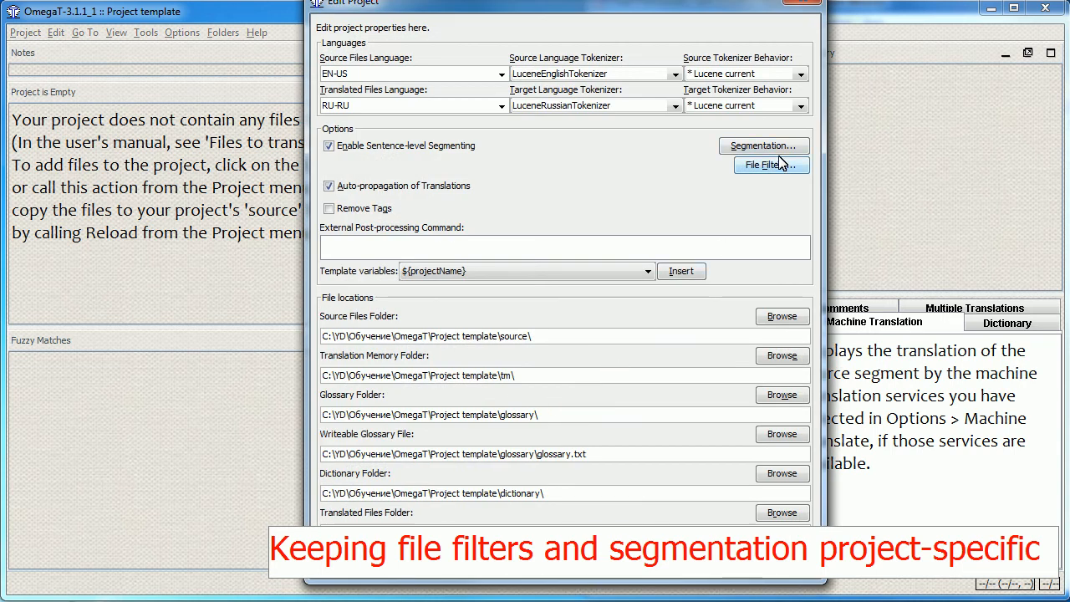
{"action": "left_click", "coordinate": [786, 147]}
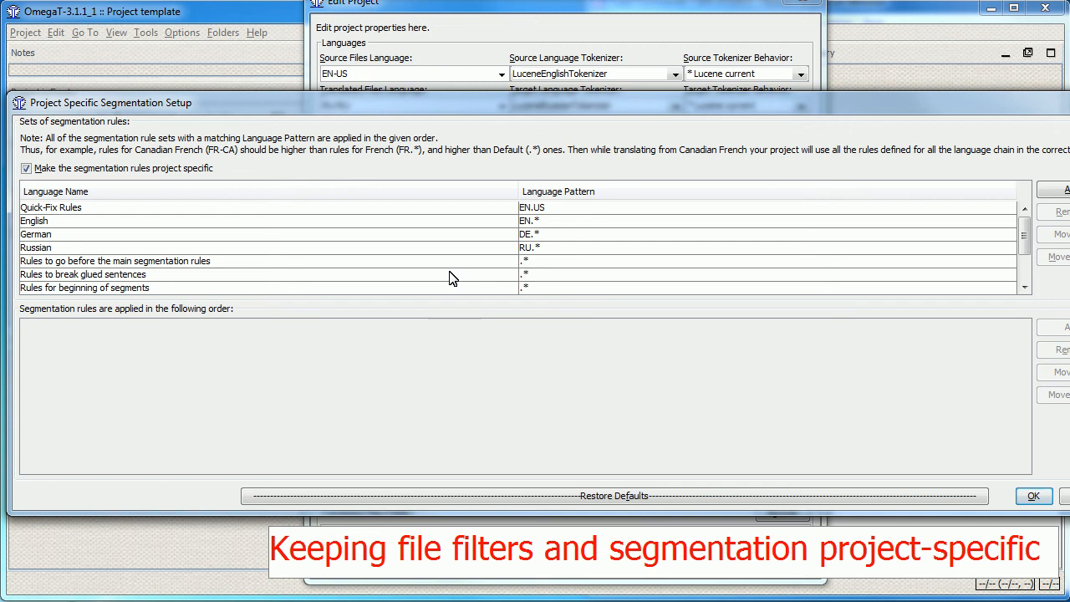
{"action": "left_click", "coordinate": [238, 262]}
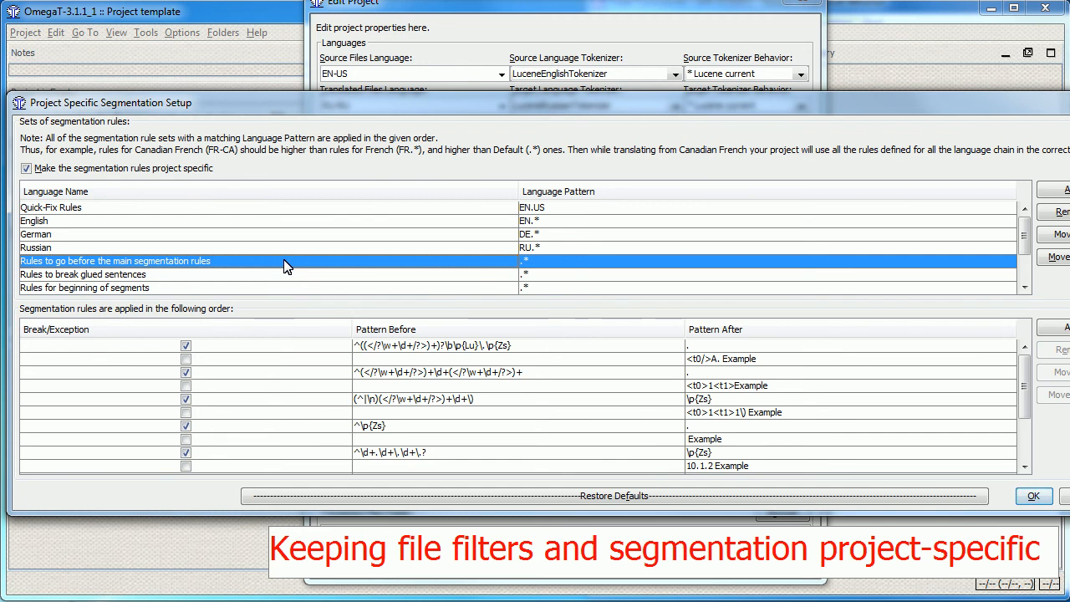
{"action": "key", "text": "Return"}
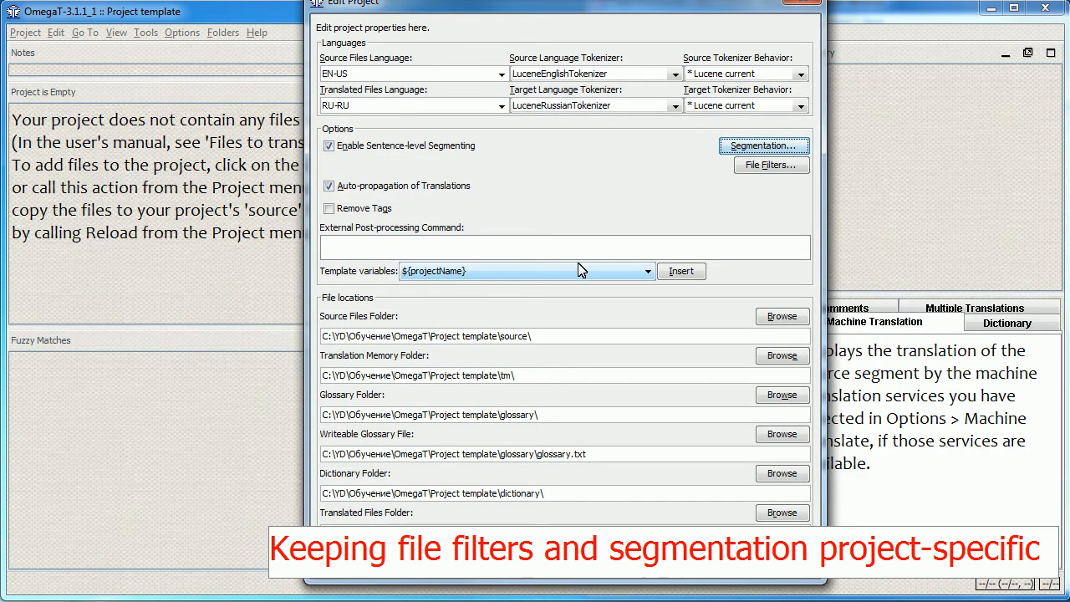
Examine the project's file filters, highlighting the XLIFF and XLIFF files (Okapi) formats
{"action": "left_click", "coordinate": [763, 164]}
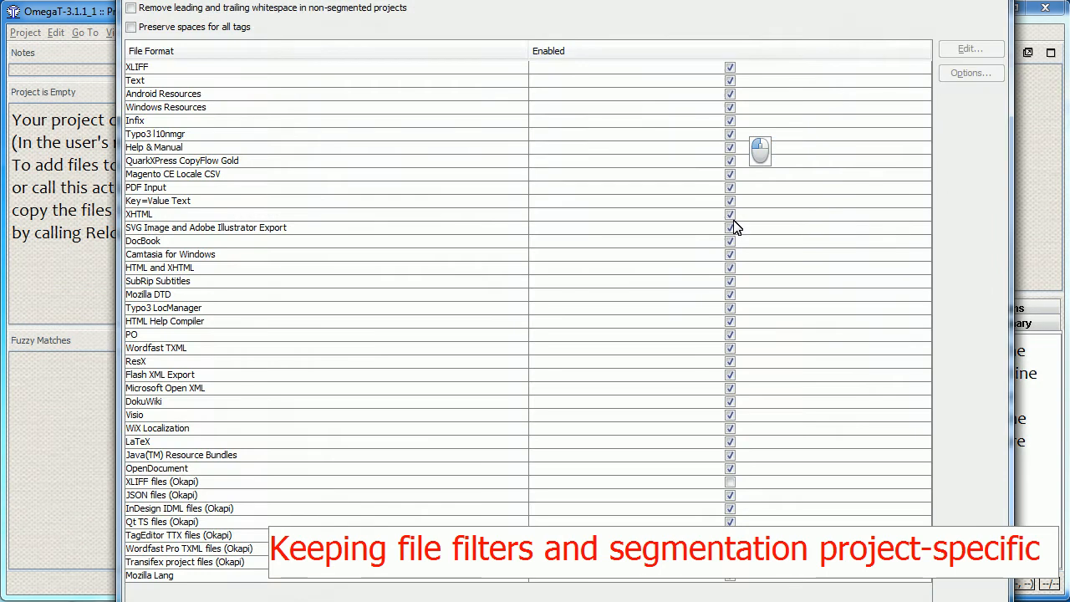
{"action": "left_click", "coordinate": [475, 69]}
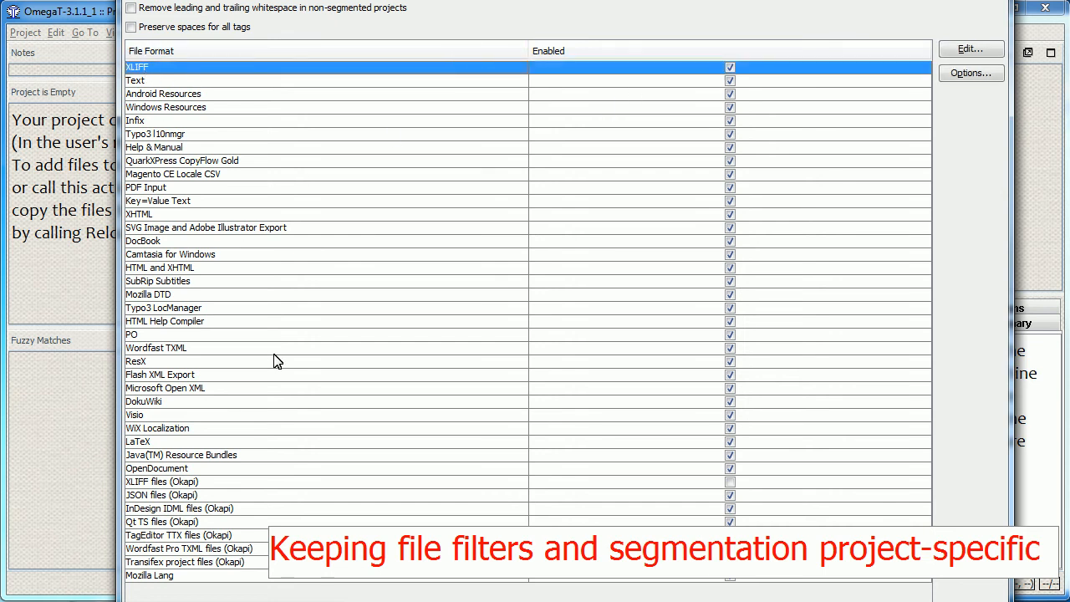
{"action": "left_click", "coordinate": [259, 483]}
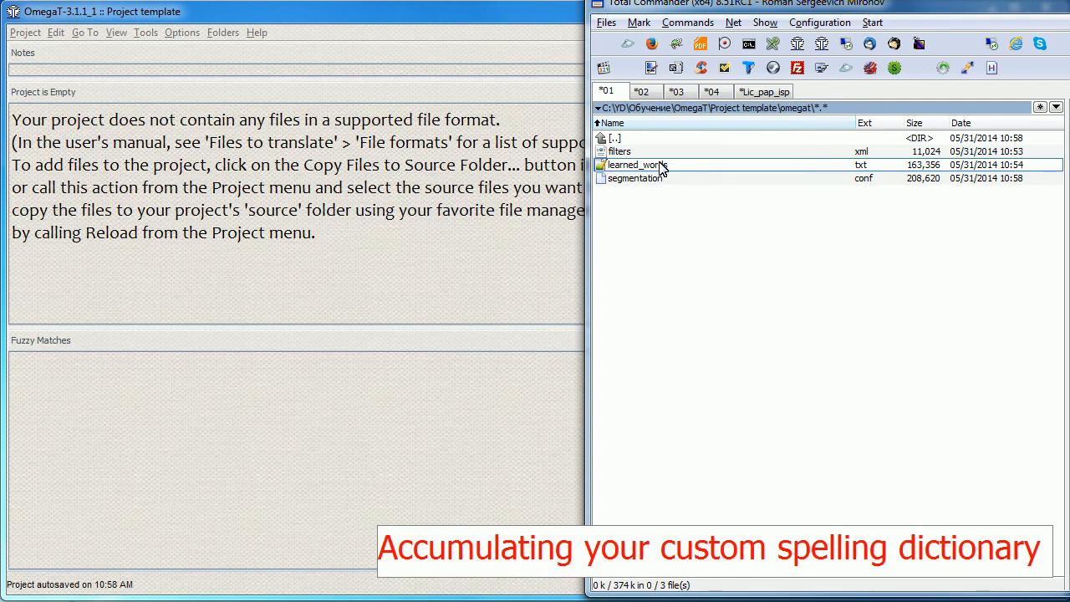
Highlight the learned_words.txt file in the Project template's omegat subfolder
{"action": "left_click", "coordinate": [634, 178]}
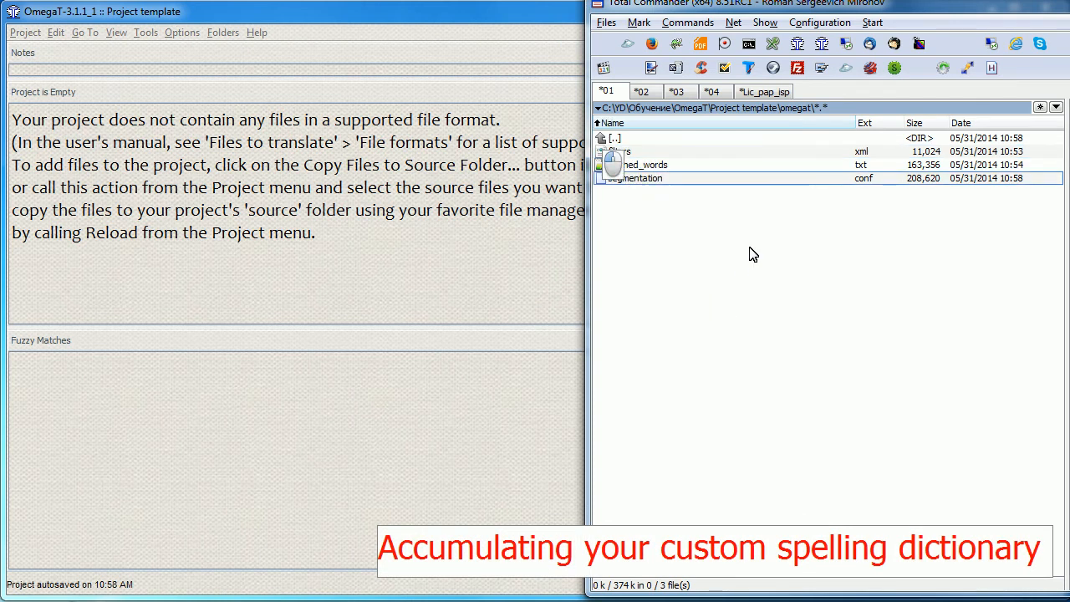
{"action": "key", "text": "Up"}
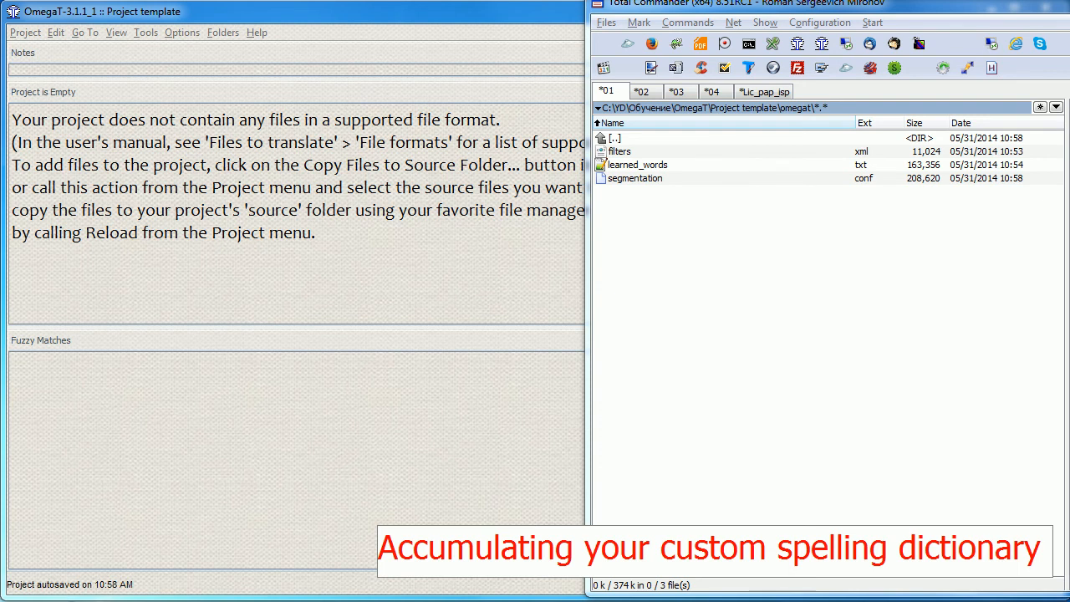
Go back up through the Project template folder to the parent OmegaT folder and highlight the Project 02 folder
{"action": "left_click", "coordinate": [657, 429]}
{"action": "key", "text": "Up"}
{"action": "key", "text": "Up"}
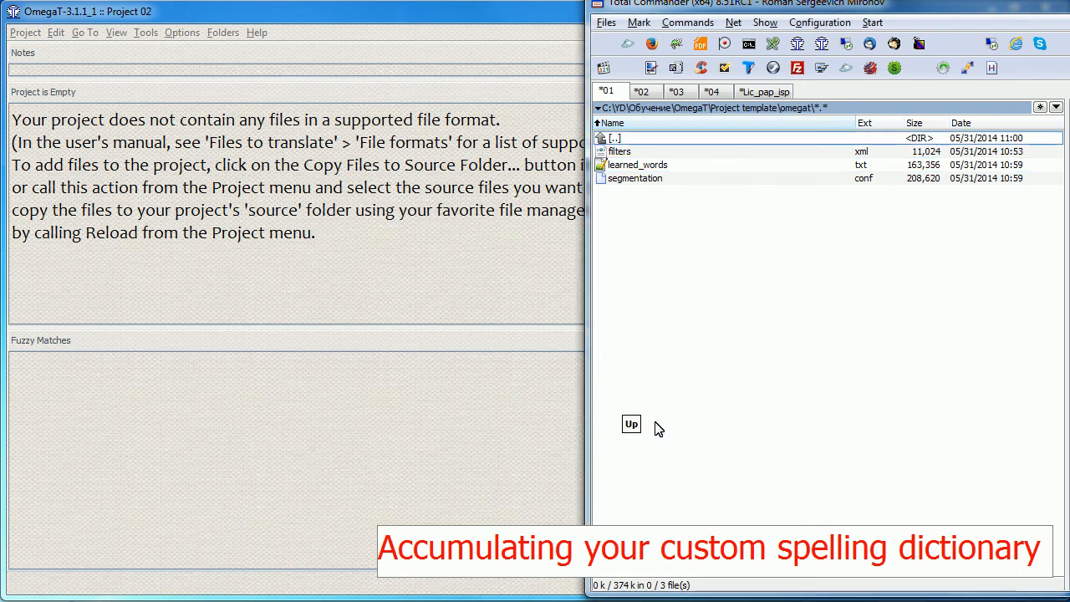
{"action": "key", "text": "Return"}
{"action": "key", "text": "Up"}
{"action": "key", "text": "Up"}
{"action": "key", "text": "Up"}
{"action": "key", "text": "Up"}
{"action": "key", "text": "Up"}
{"action": "key", "text": "Up"}
{"action": "key", "text": "Return"}
{"action": "key", "text": "Up"}
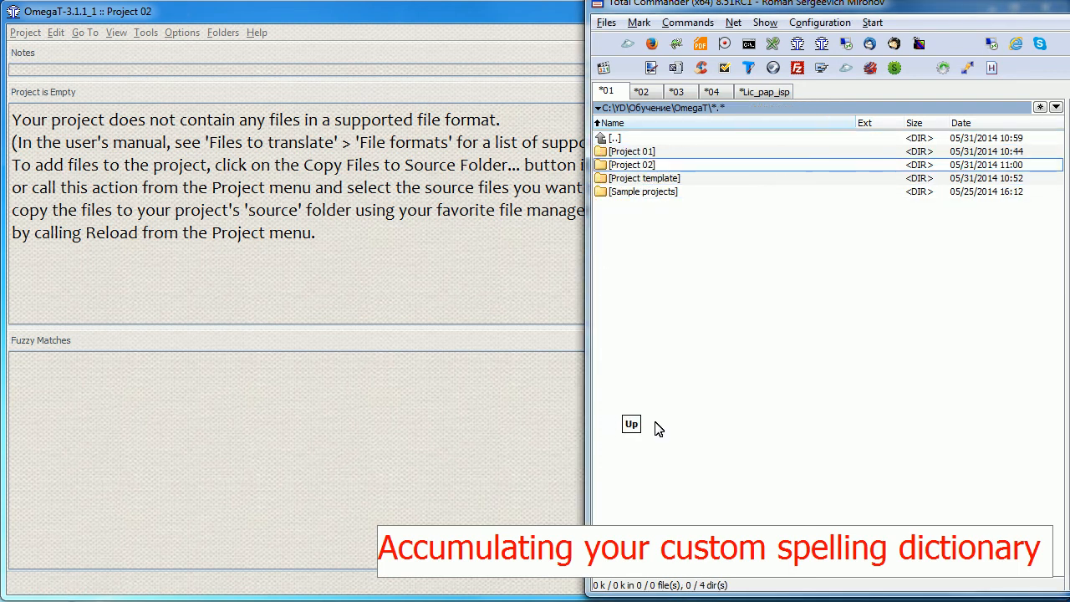
Open the Project 02 folder and browse its subfolders
{"action": "double_click", "coordinate": [664, 167]}
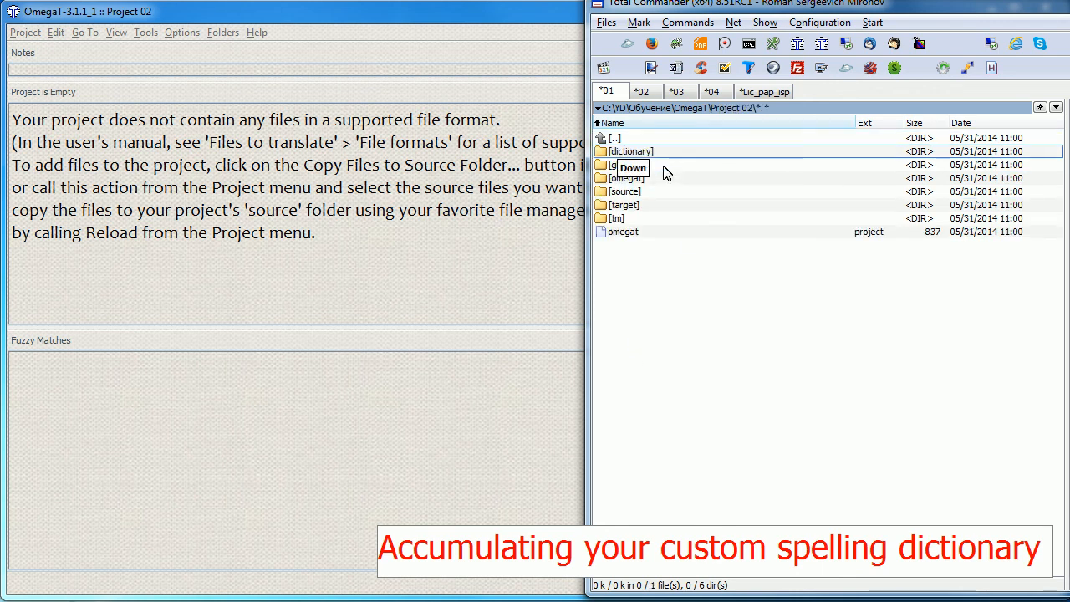
{"action": "key", "text": "Down"}
{"action": "key", "text": "Return"}
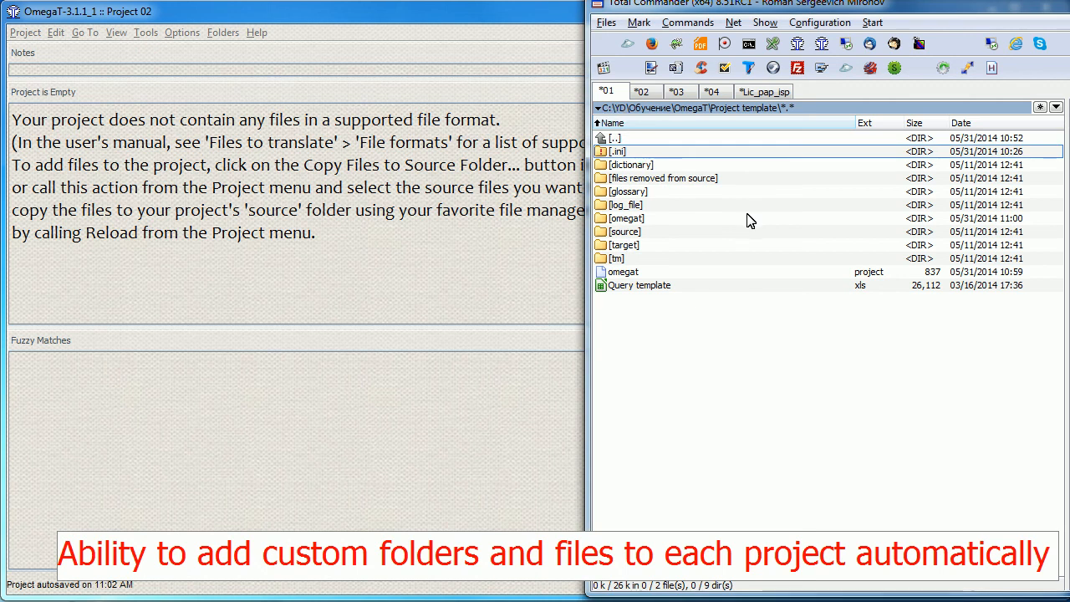
Open the .ini subfolder of Project template and browse its configuration files, highlighting search_replace.ini
{"action": "key", "text": "Return"}
{"action": "key", "text": "Down"}
{"action": "key", "text": "Down"}
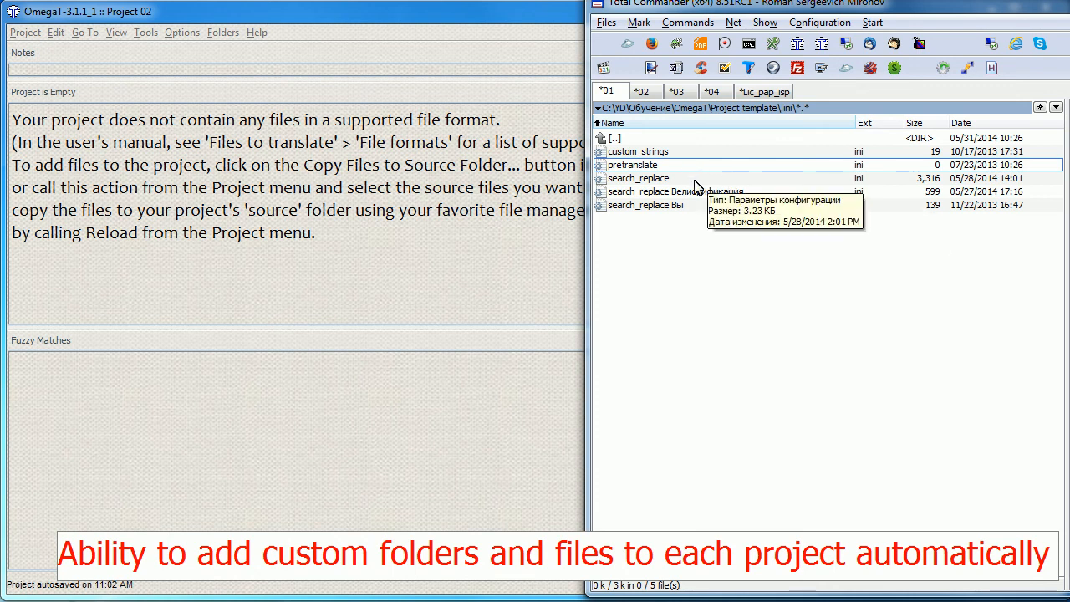
{"action": "key", "text": "Down"}
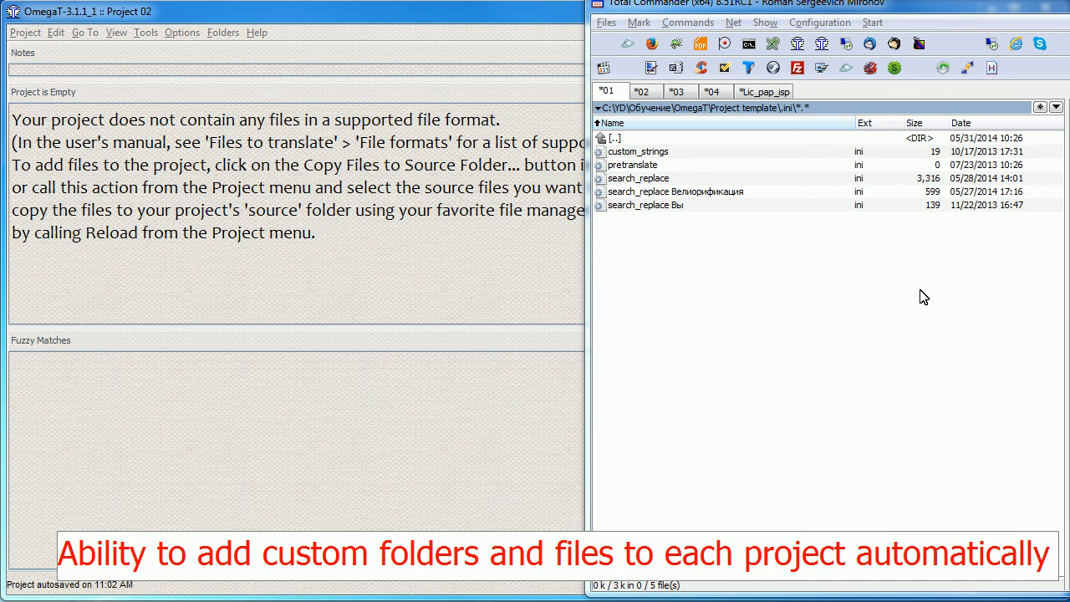
{"action": "left_click", "coordinate": [702, 180]}
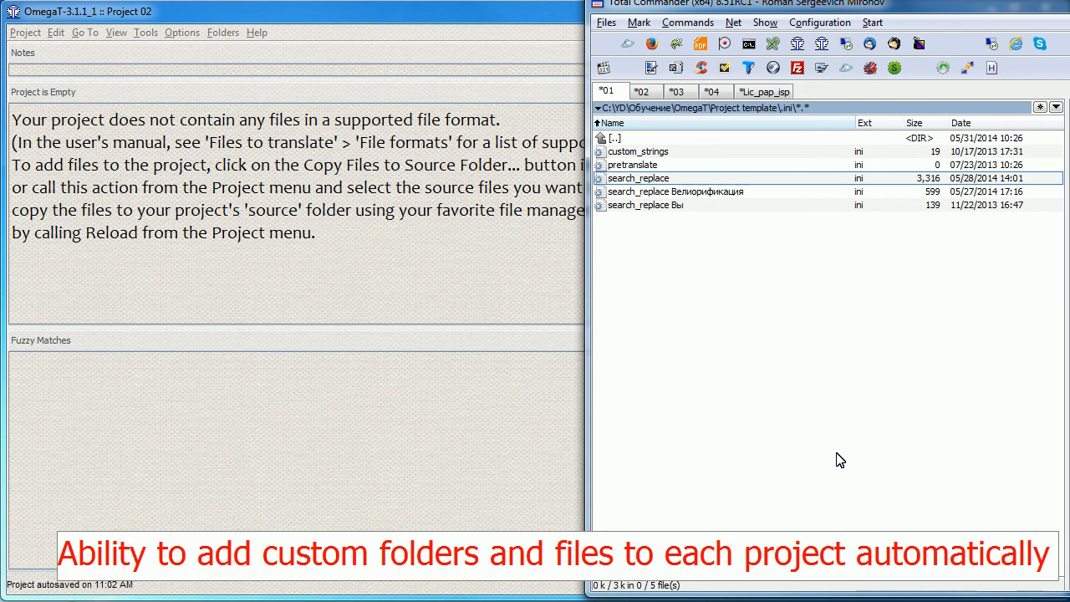
Return to the Project template folder and open its omegat.project file for editing in Notepad++
{"action": "key", "text": "BackSpace"}
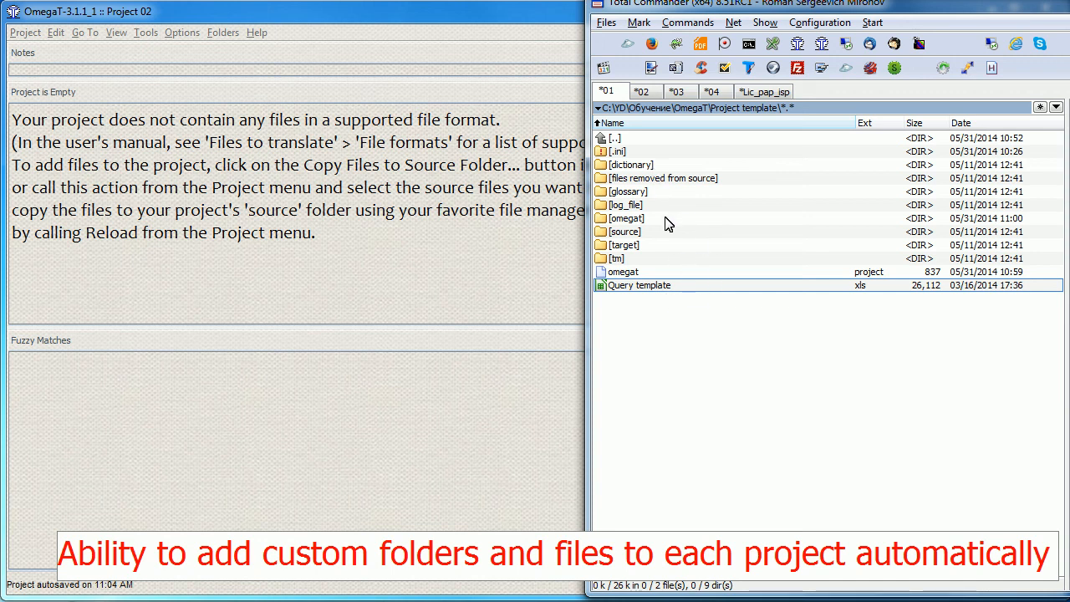
{"action": "left_click", "coordinate": [689, 273]}
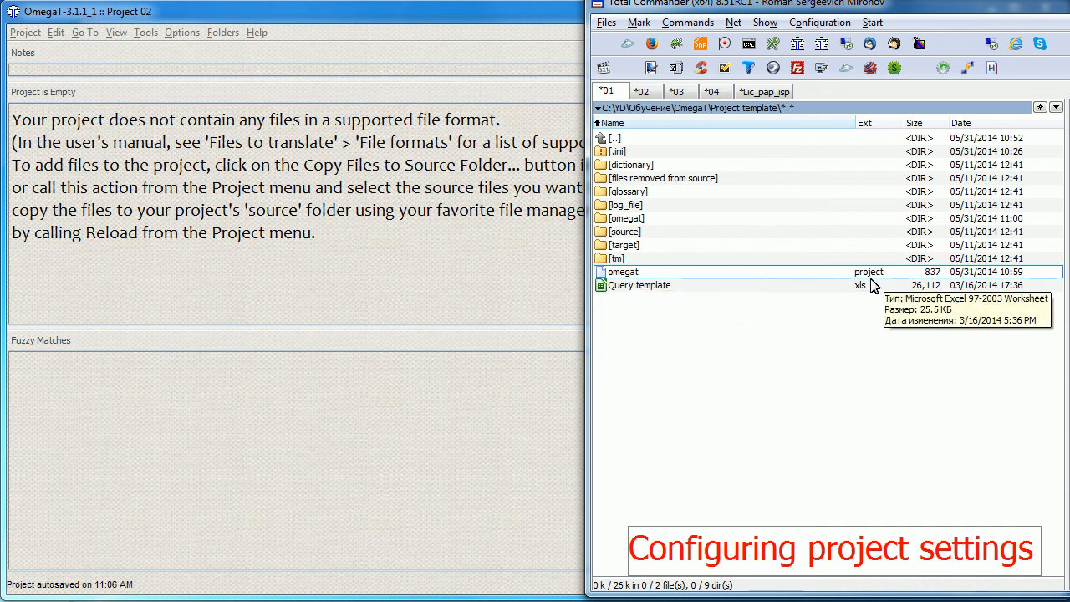
{"action": "key", "text": "F4"}
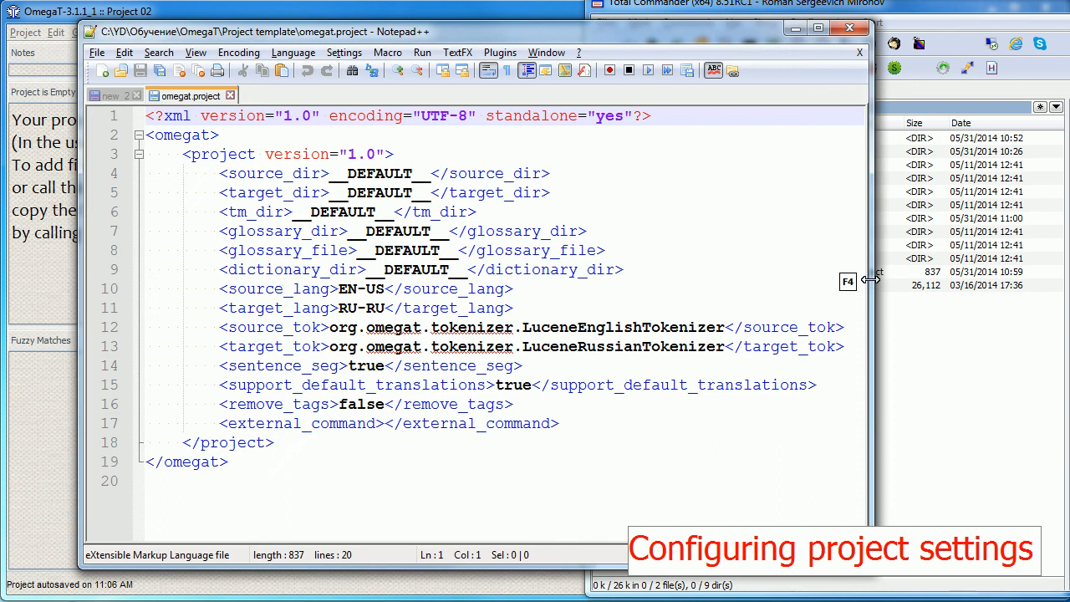